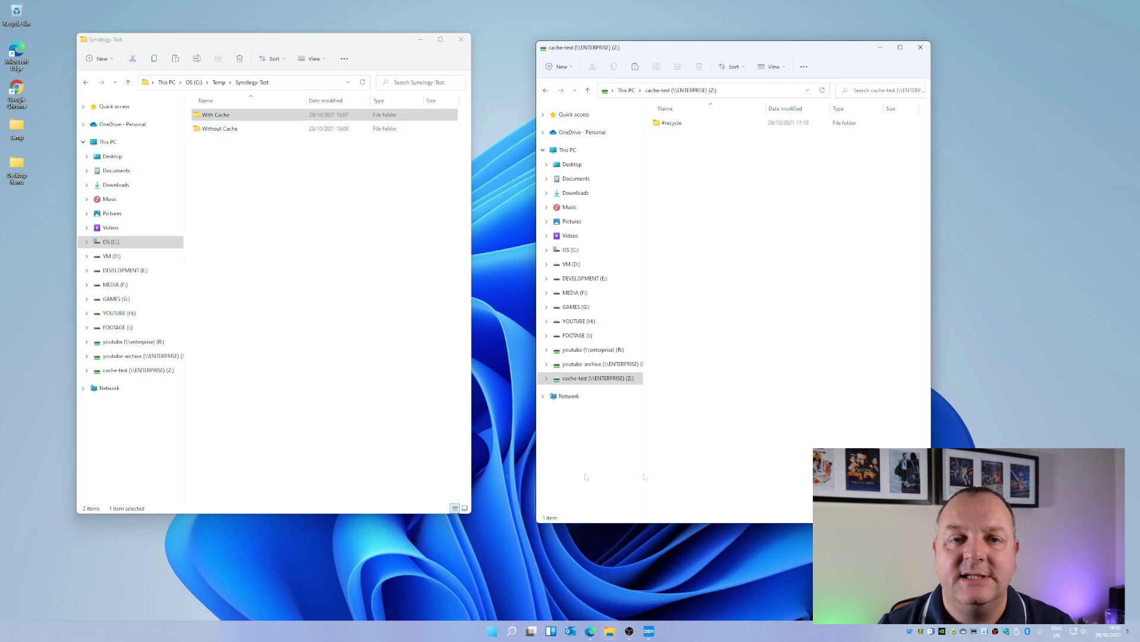
Step: Check Volume 1 and the NAS drives, including the cache devices, in DSM storage
click(656, 632)
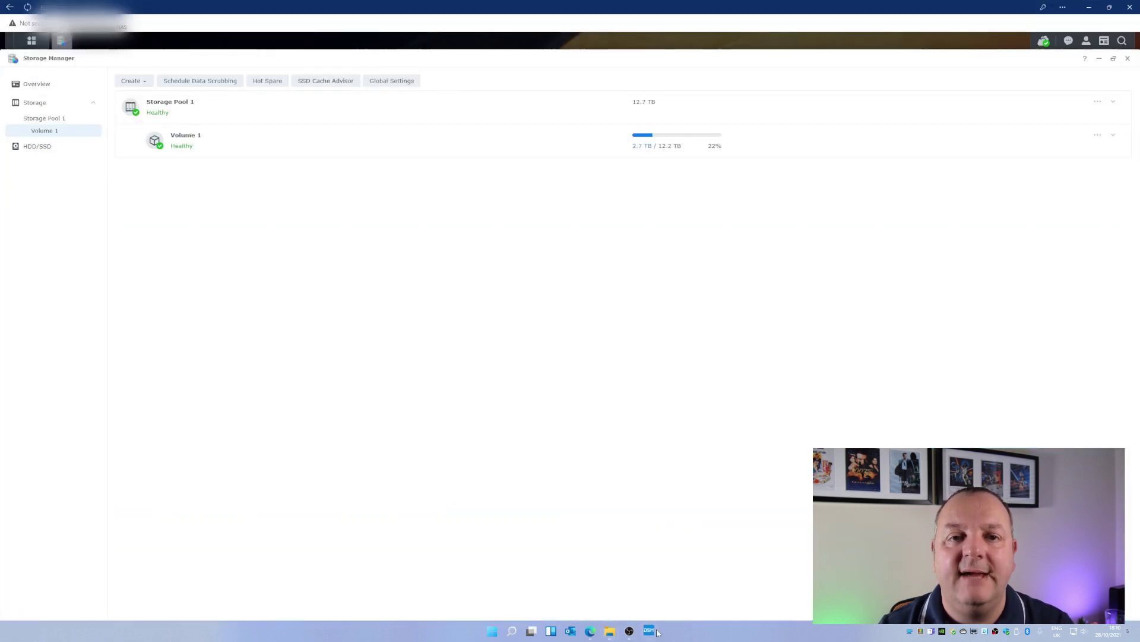
click(42, 130)
click(37, 147)
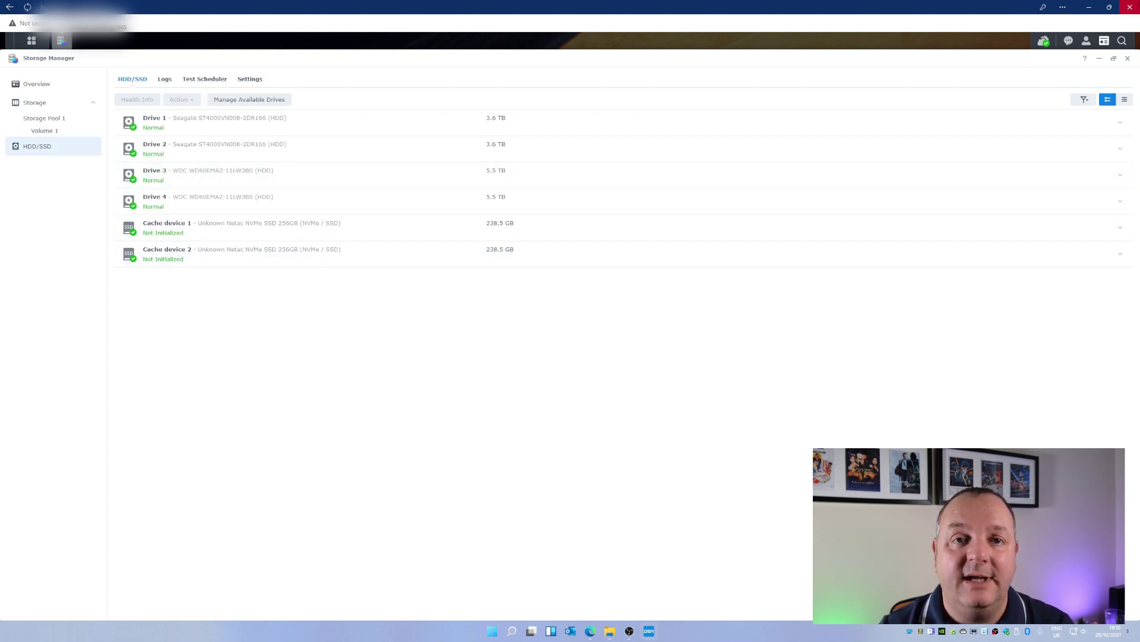
click(1092, 8)
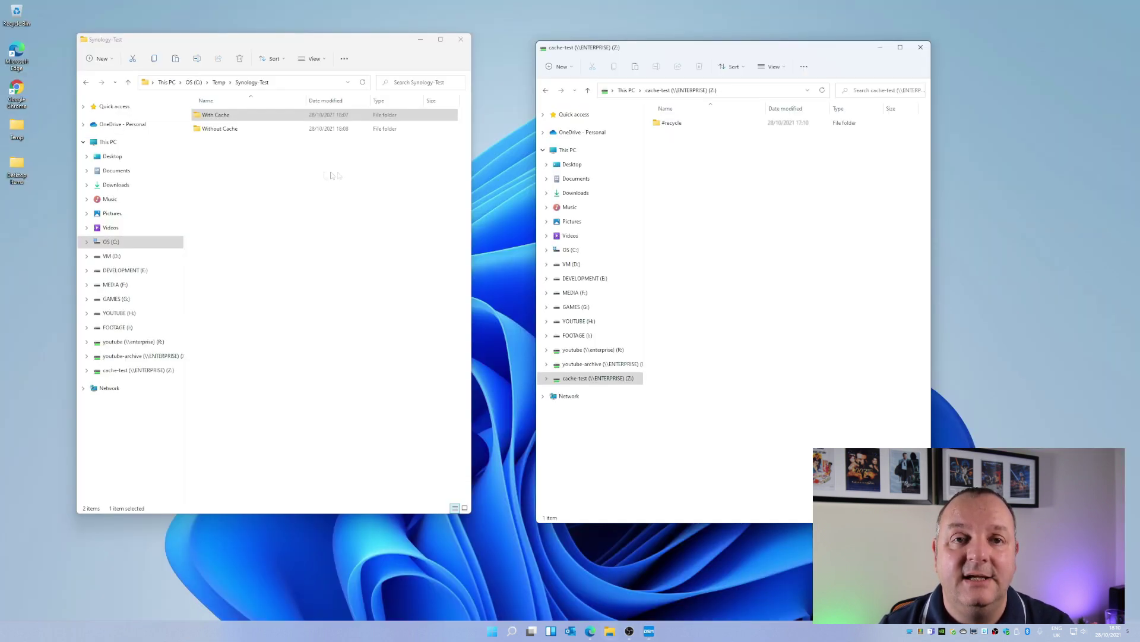
Step: Copy Audio, ISO, Photographs and Video from Without Cache\Outbound to the cache-test share
double_click(226, 129)
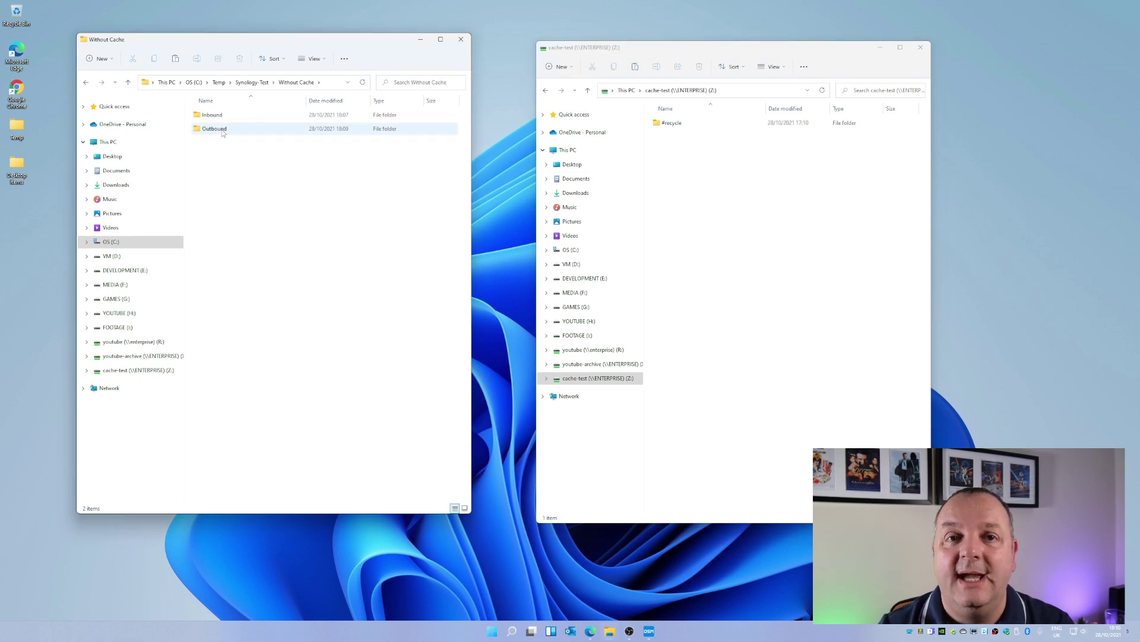
double_click(223, 131)
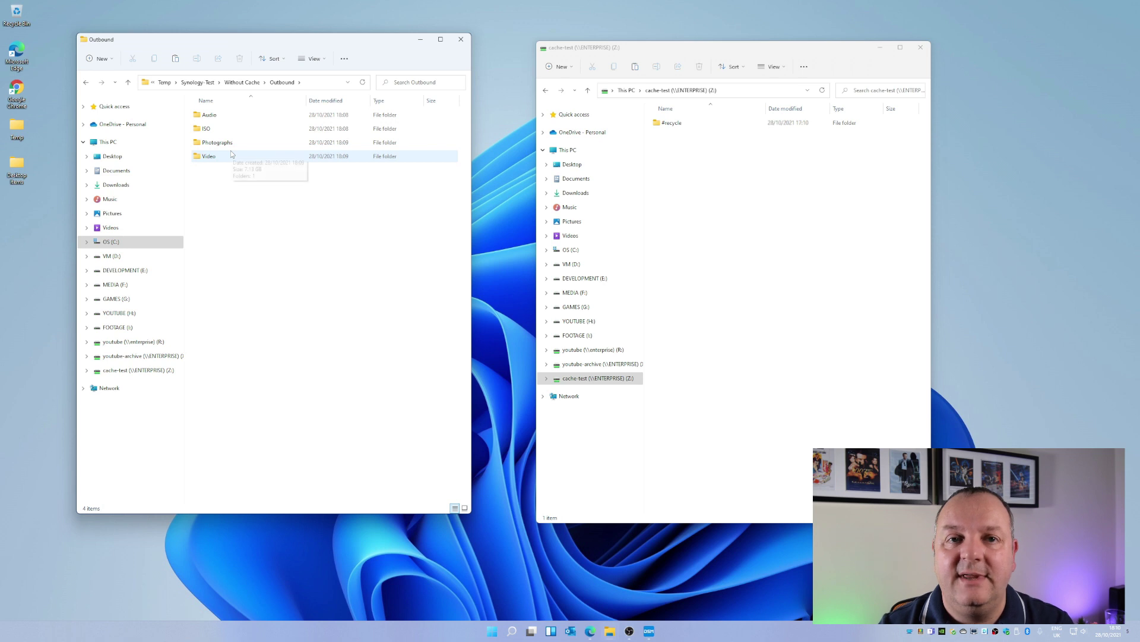
right_click(207, 118)
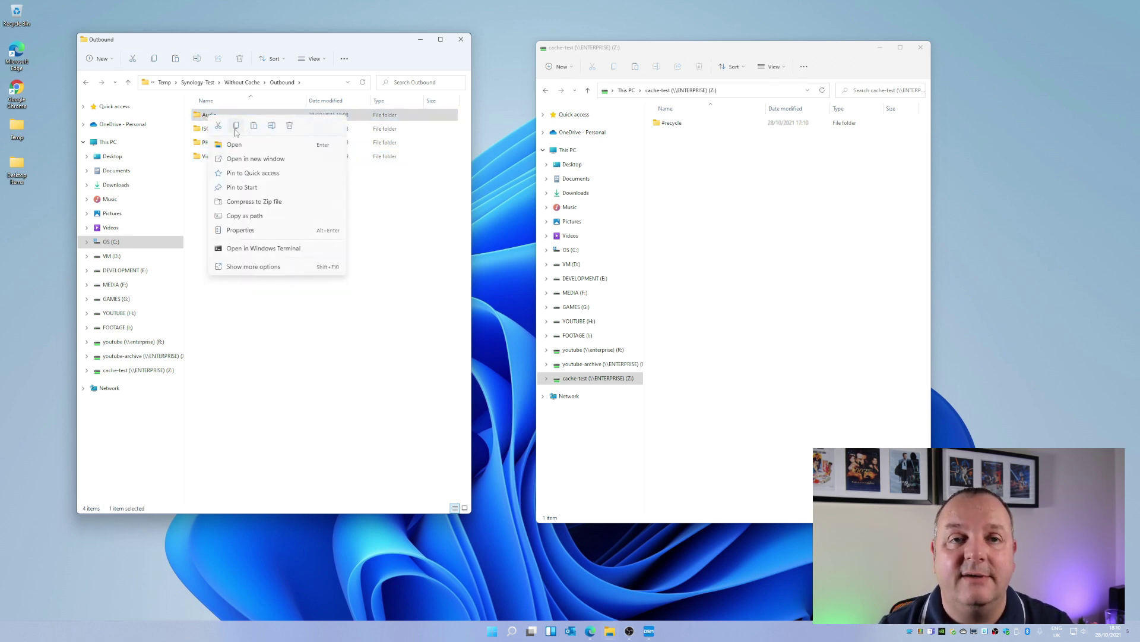
click(236, 127)
right_click(699, 186)
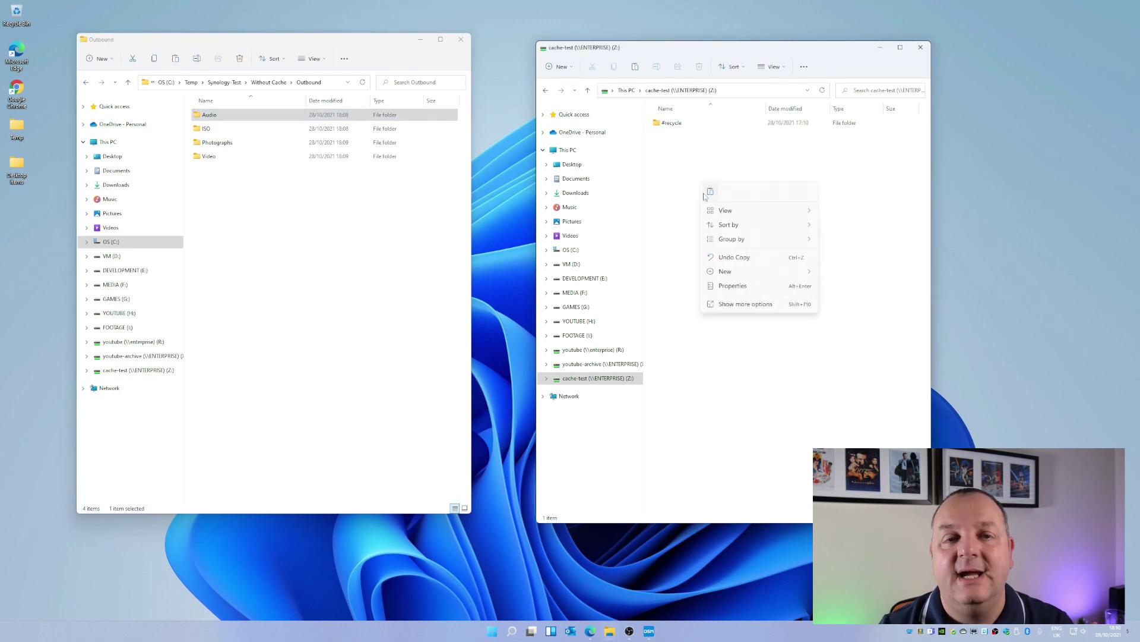
click(710, 191)
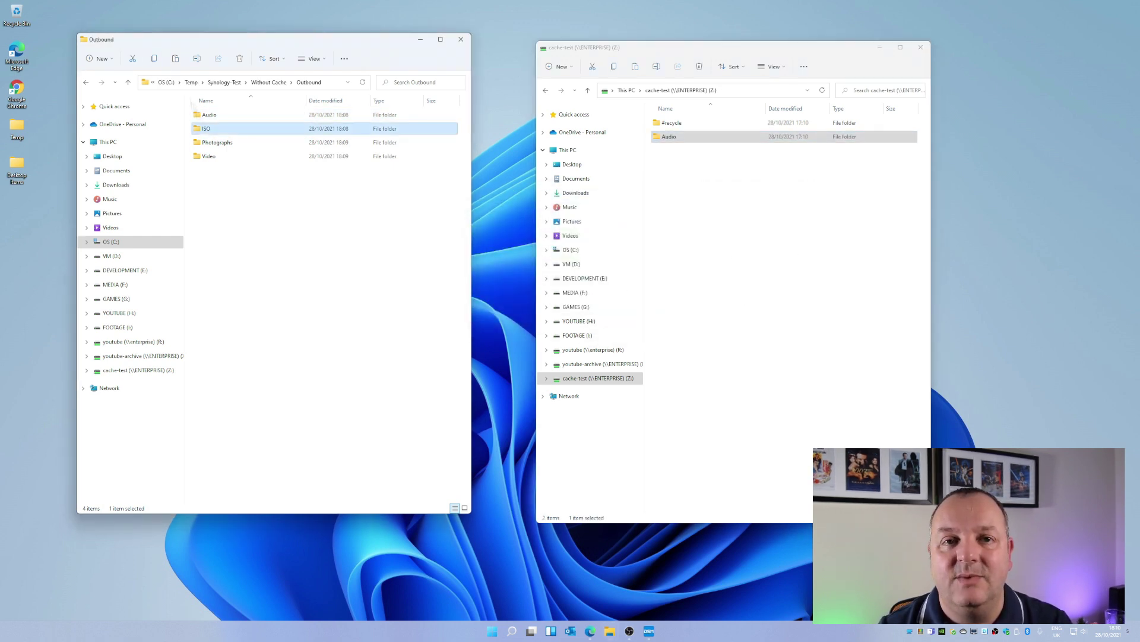
key(ctrl+v)
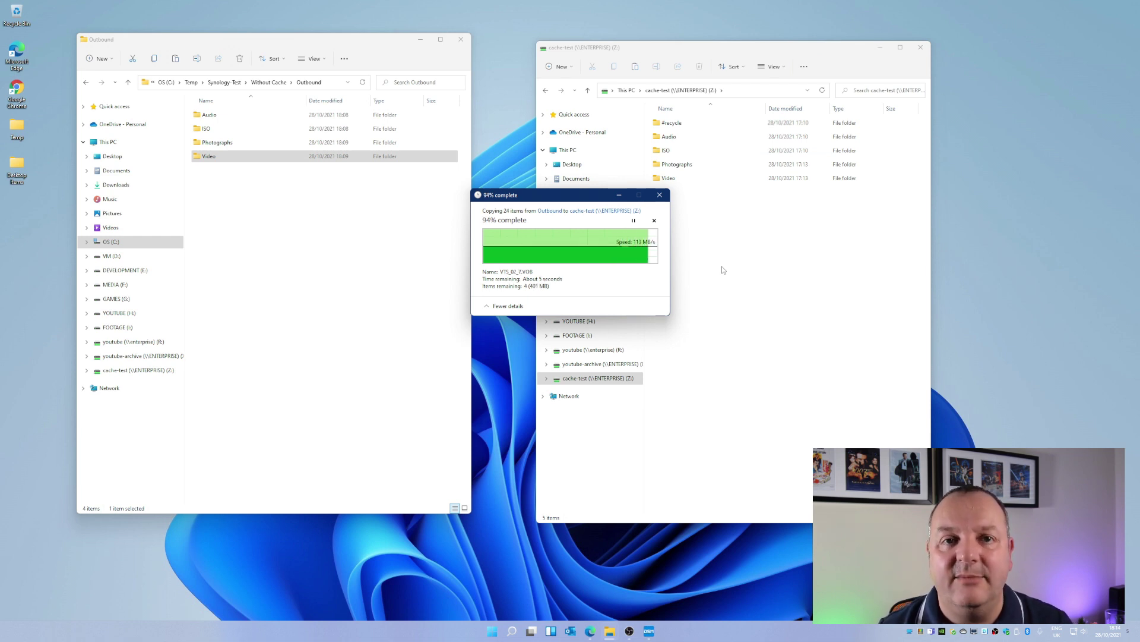
Step: Copy the Audio and ISO folders from the cache-test share into Without Cache\Inbound
click(269, 82)
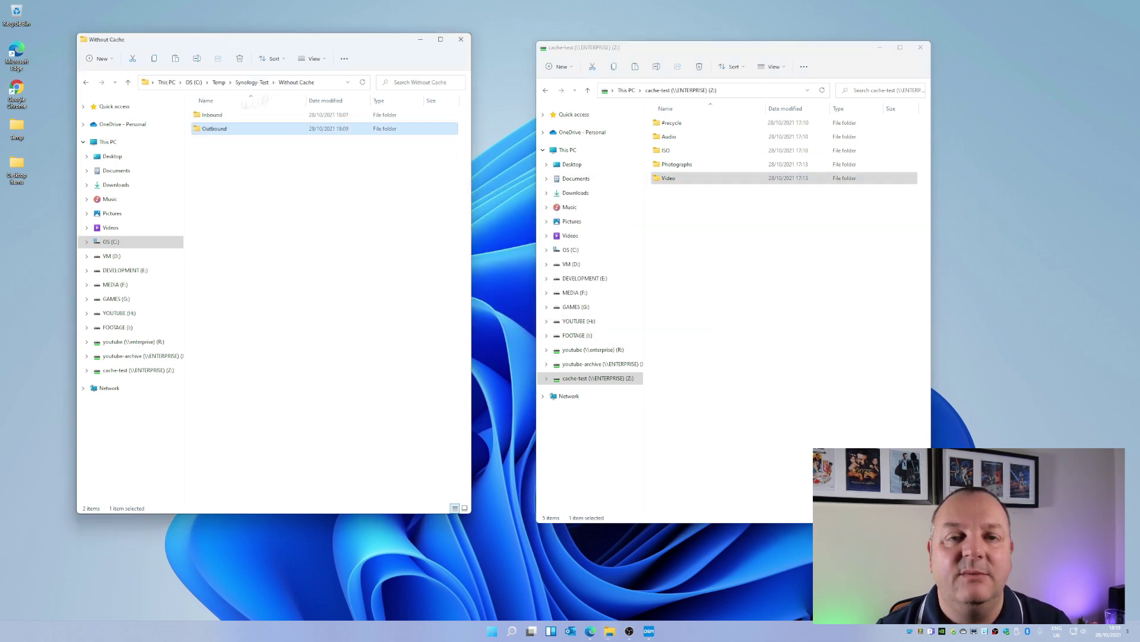
double_click(212, 115)
click(669, 137)
key(ctrl+c)
right_click(245, 157)
click(301, 208)
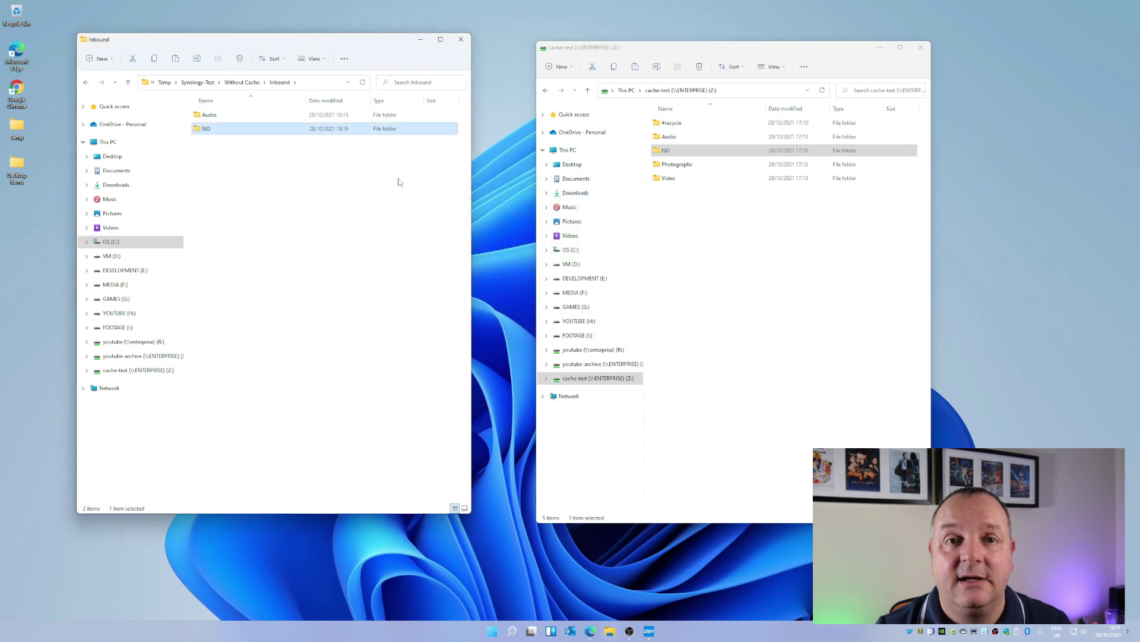
key(ctrl+v)
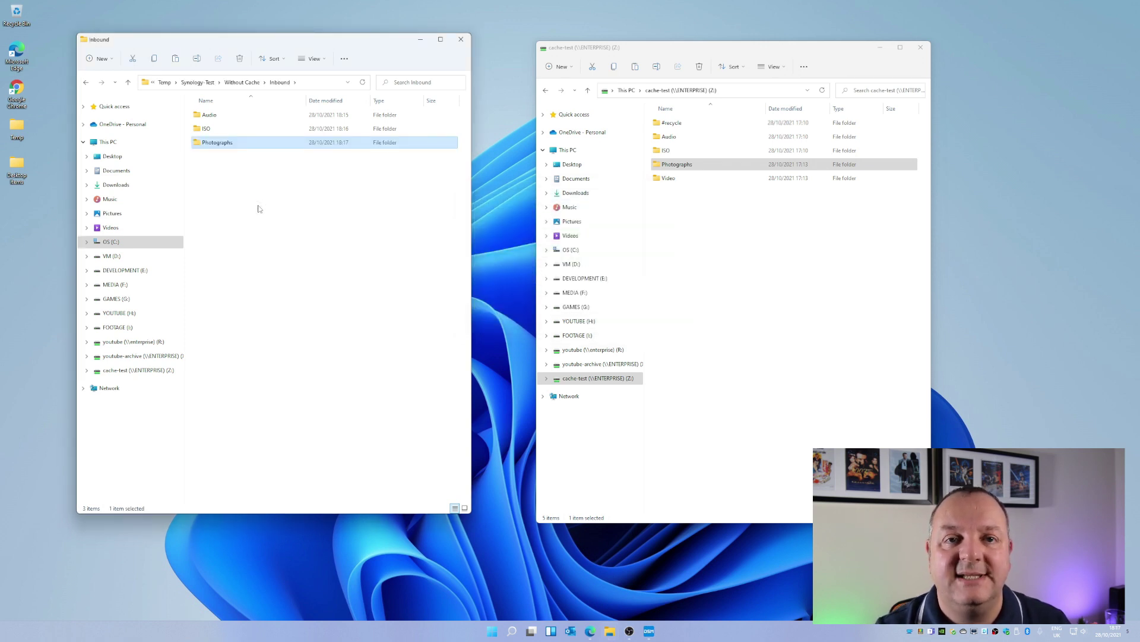
Step: Copy the Video folder from the cache-test share into Inbound as well
click(668, 178)
key(ctrl+c)
right_click(244, 219)
click(249, 227)
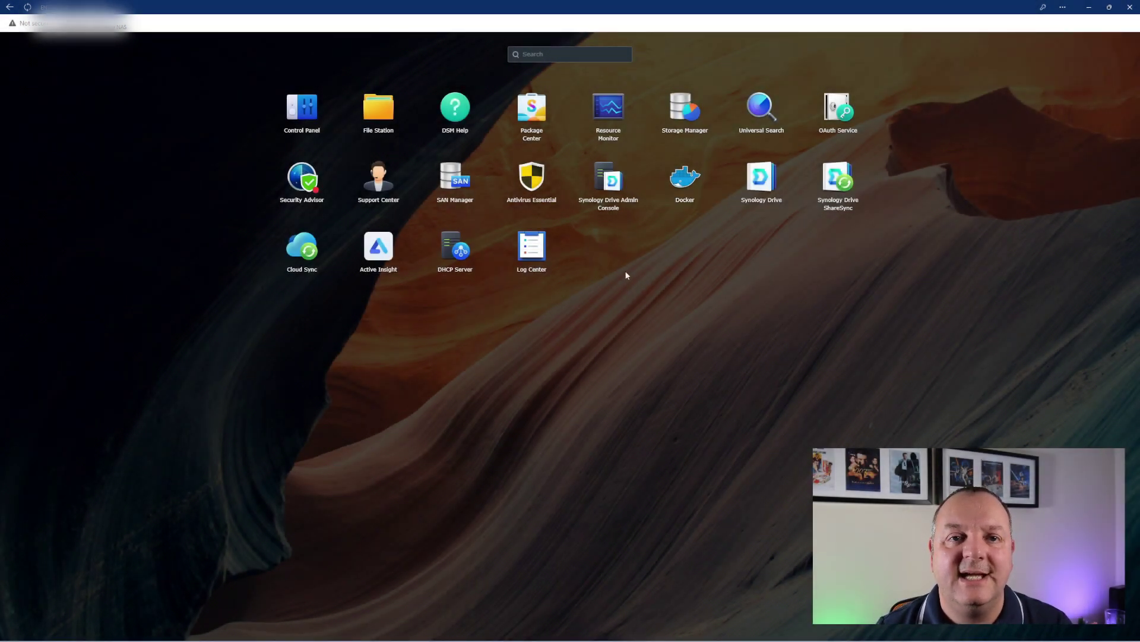
Step: In Storage Manager, expand Volume 1 under Storage Pool 1 and choose Create SSD Cache
click(684, 106)
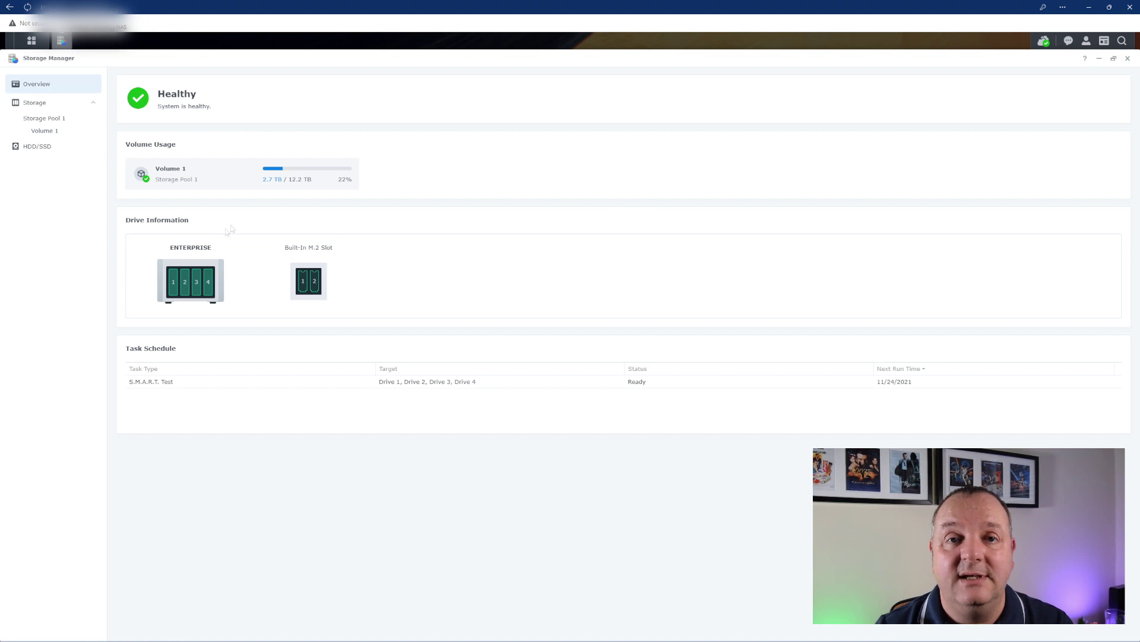
click(305, 280)
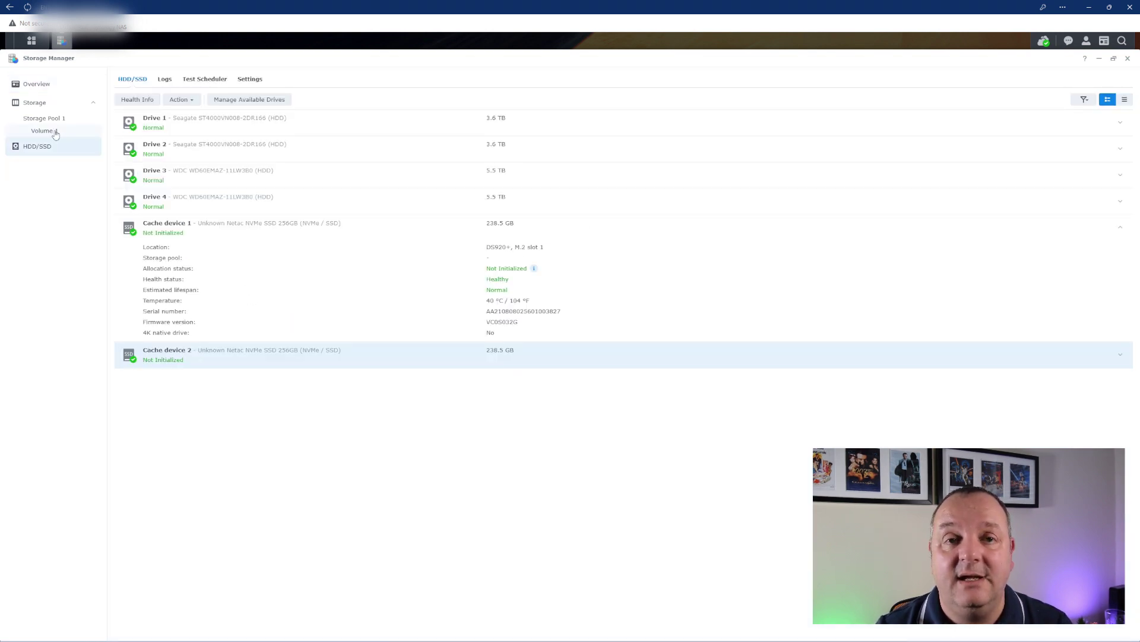
click(55, 131)
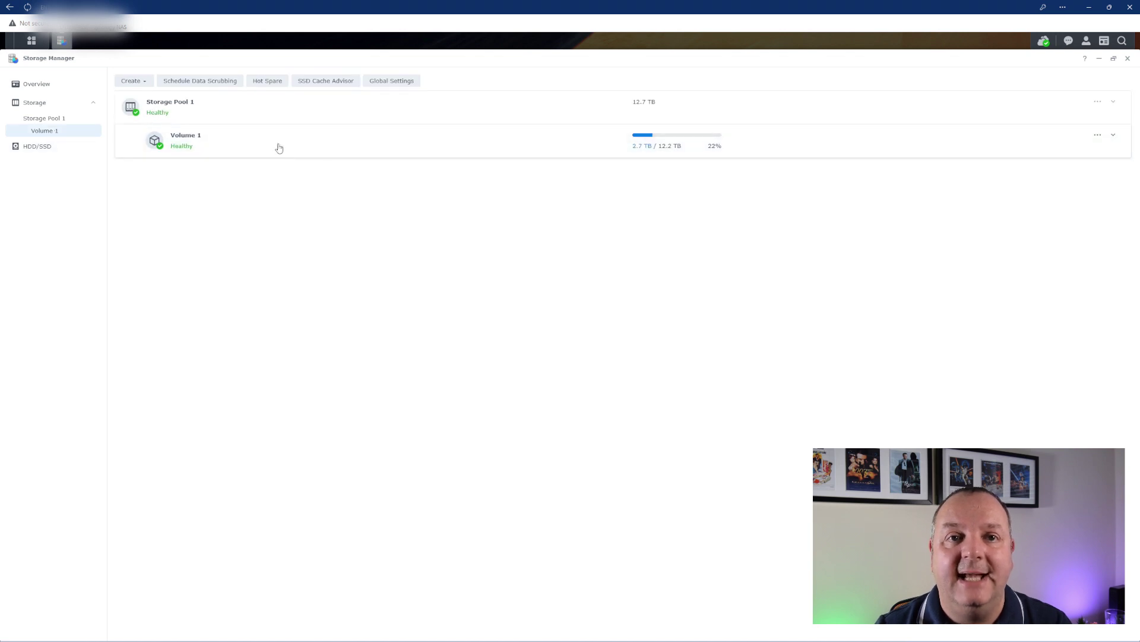
click(245, 138)
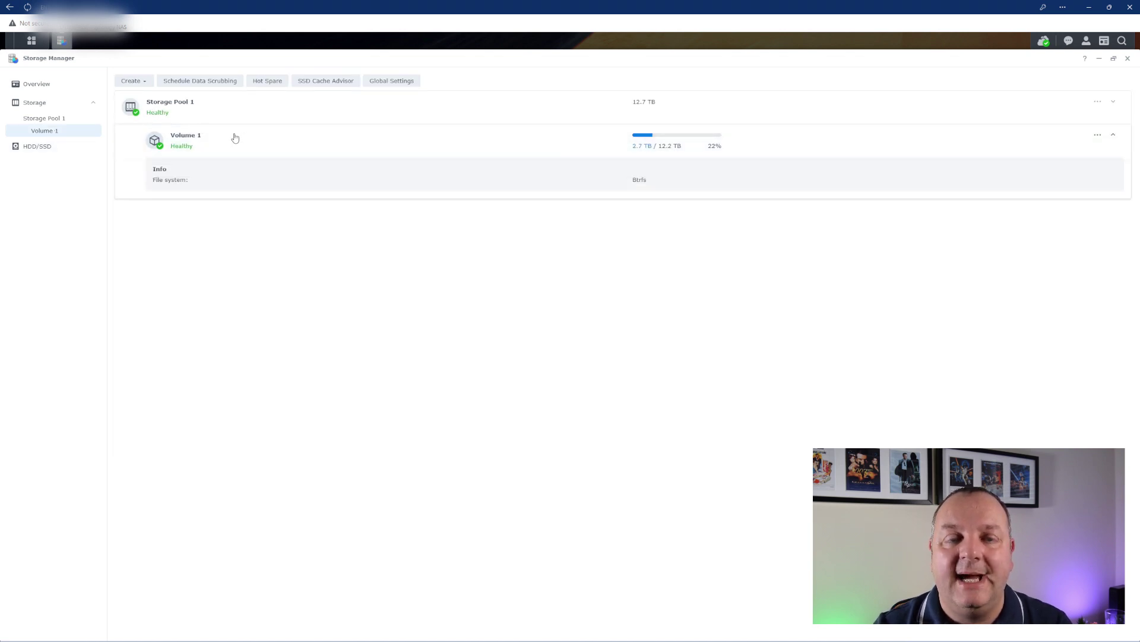
click(134, 81)
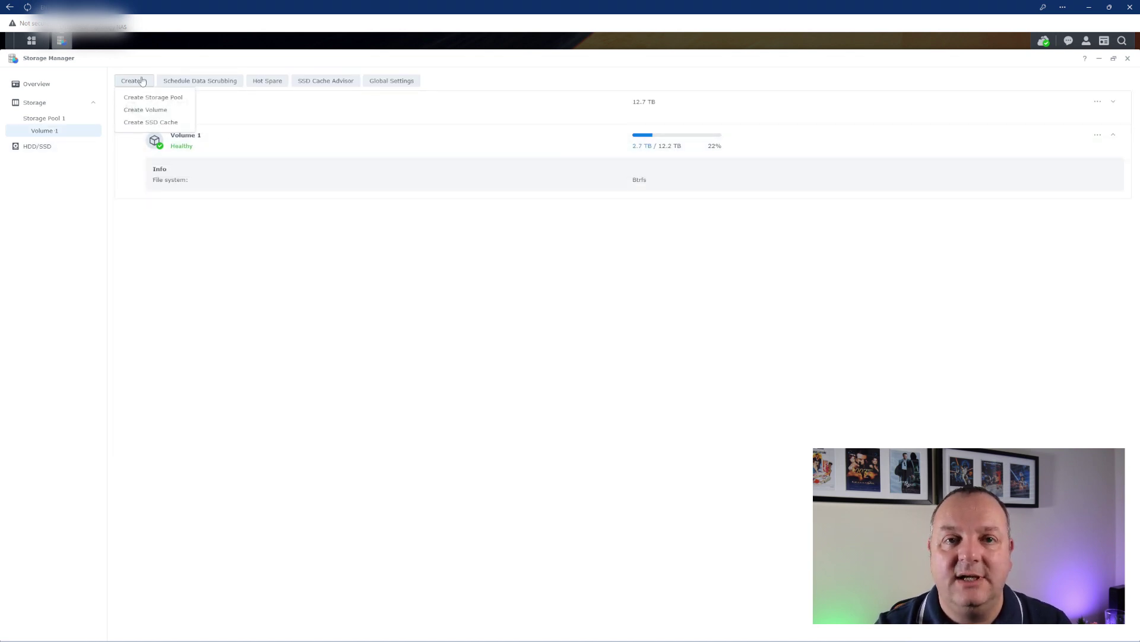
click(146, 123)
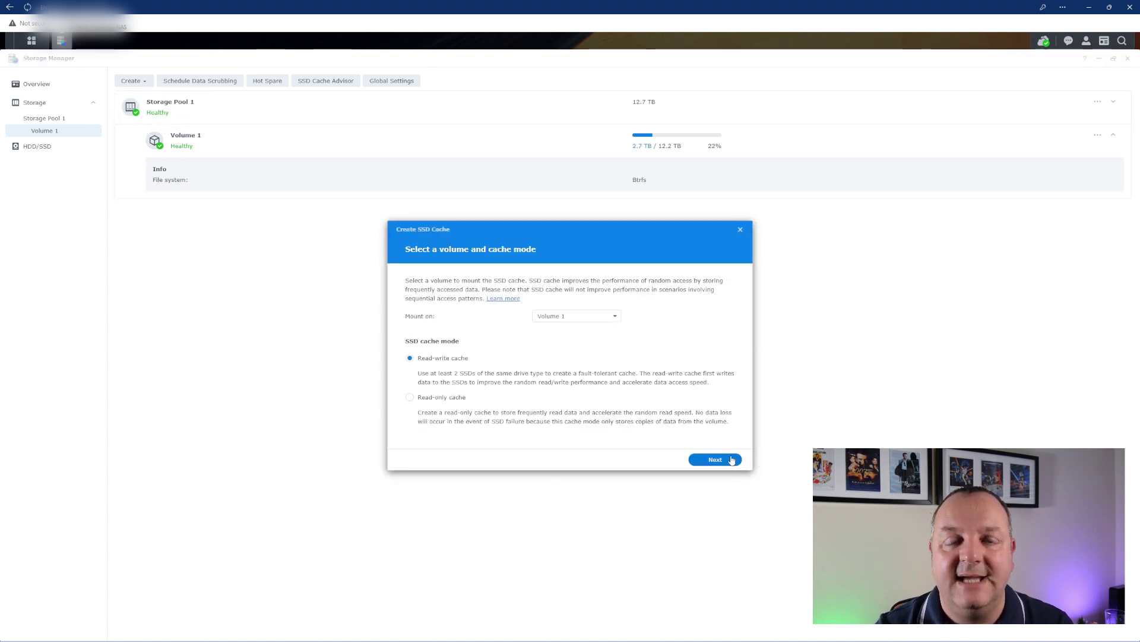
Step: Mount the cache on Volume 1 in read-write mode and acknowledge the data-loss warning
click(594, 321)
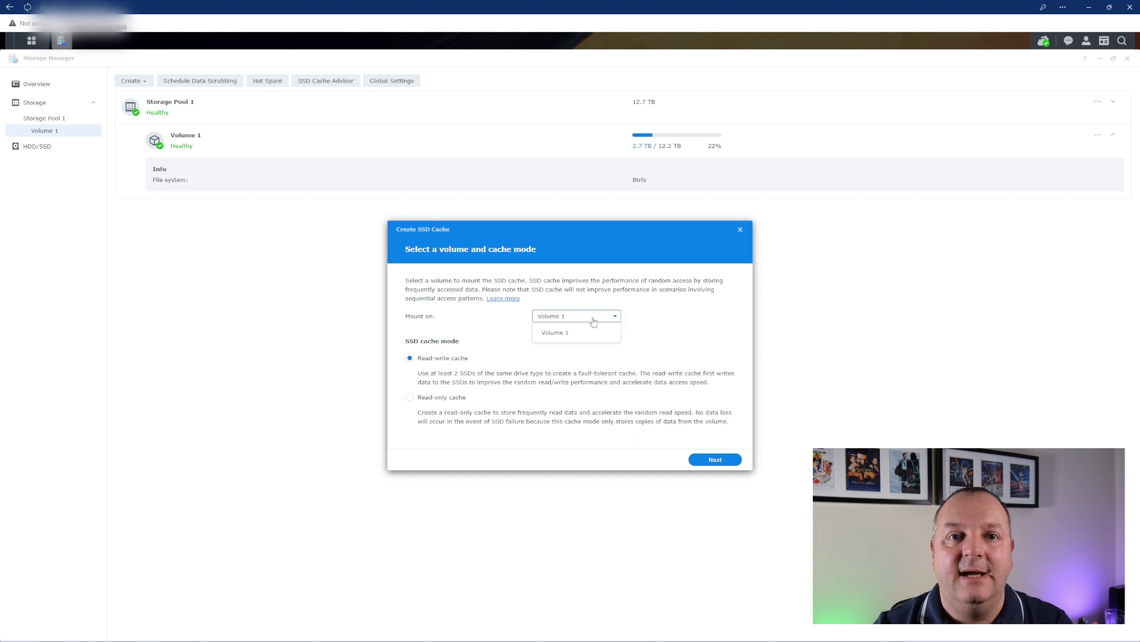
click(593, 321)
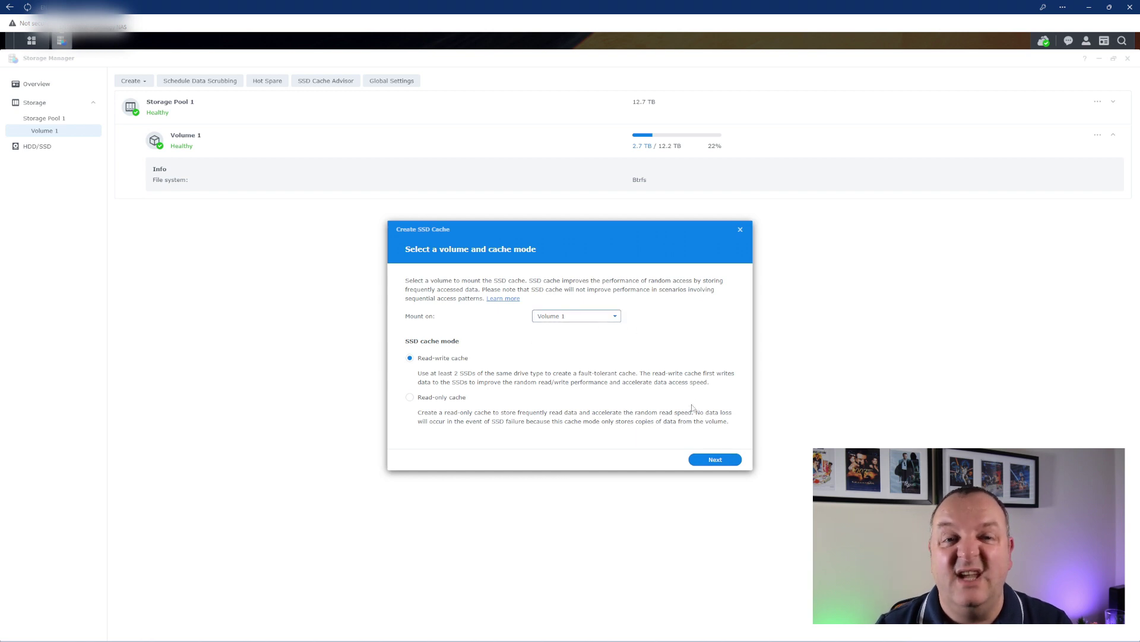
click(715, 459)
click(583, 353)
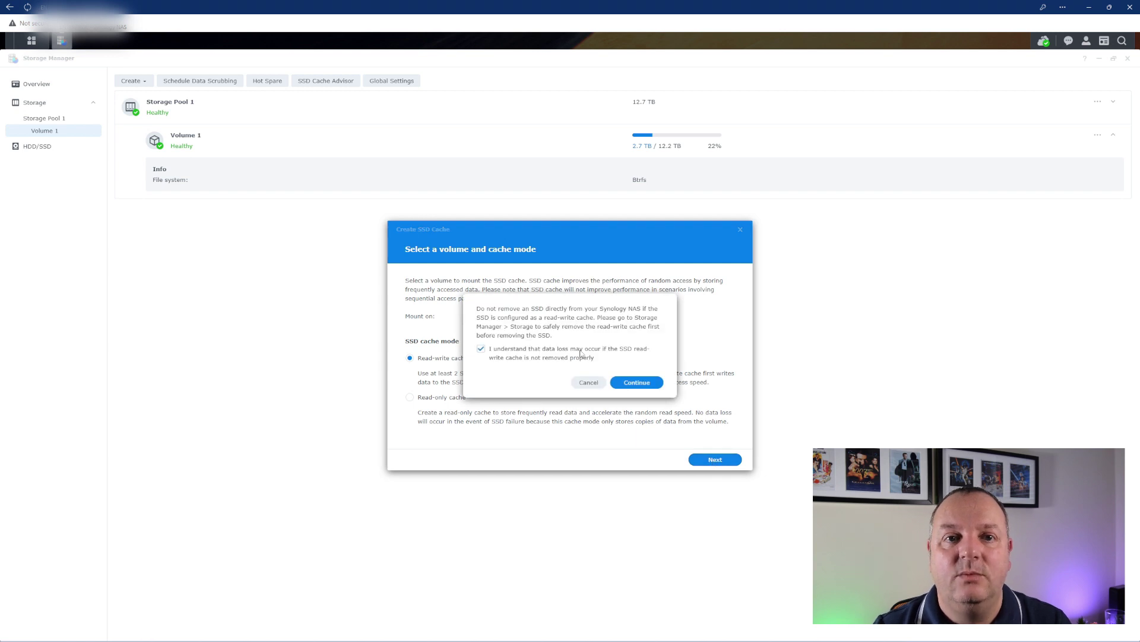
click(635, 383)
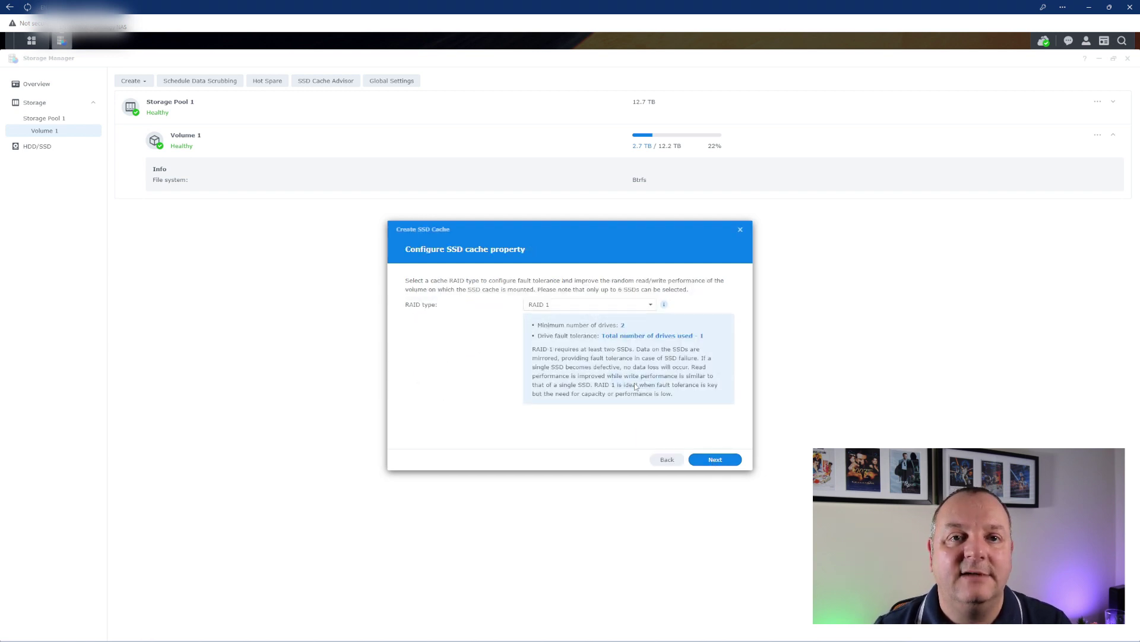
Step: Use RAID 1 with both NVMe cache devices, accepting the compatibility warning
click(574, 307)
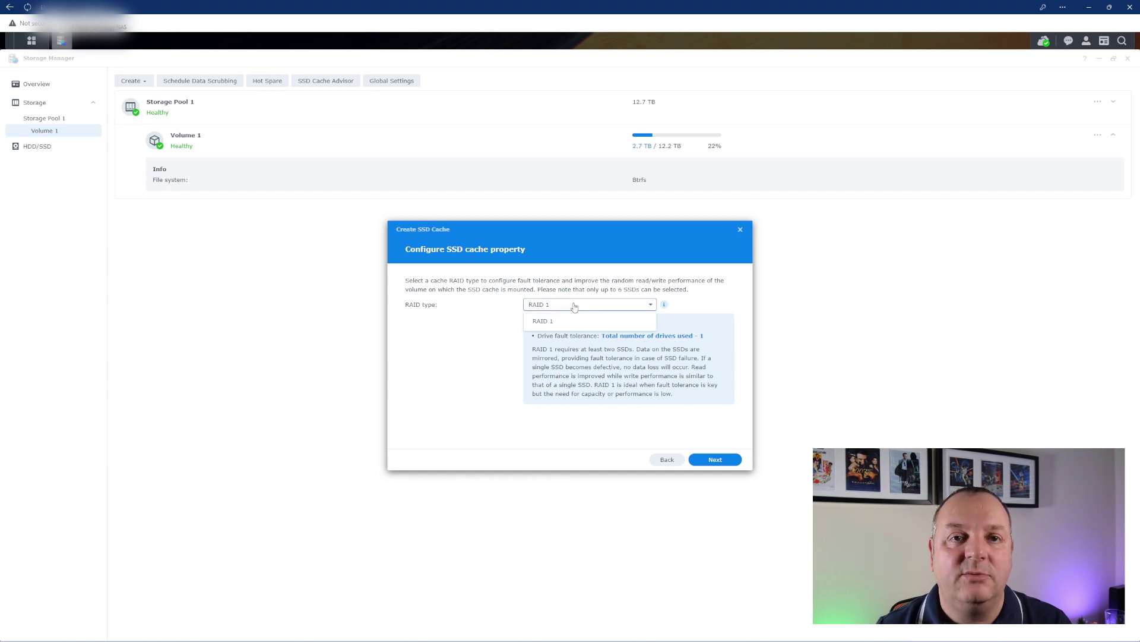
click(517, 336)
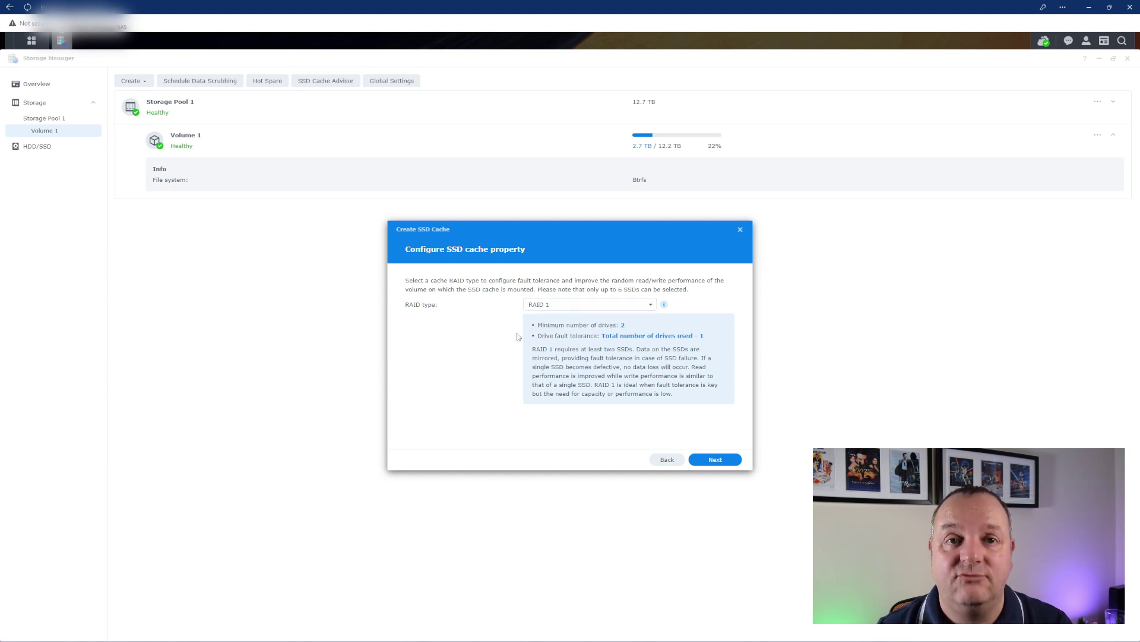
click(717, 460)
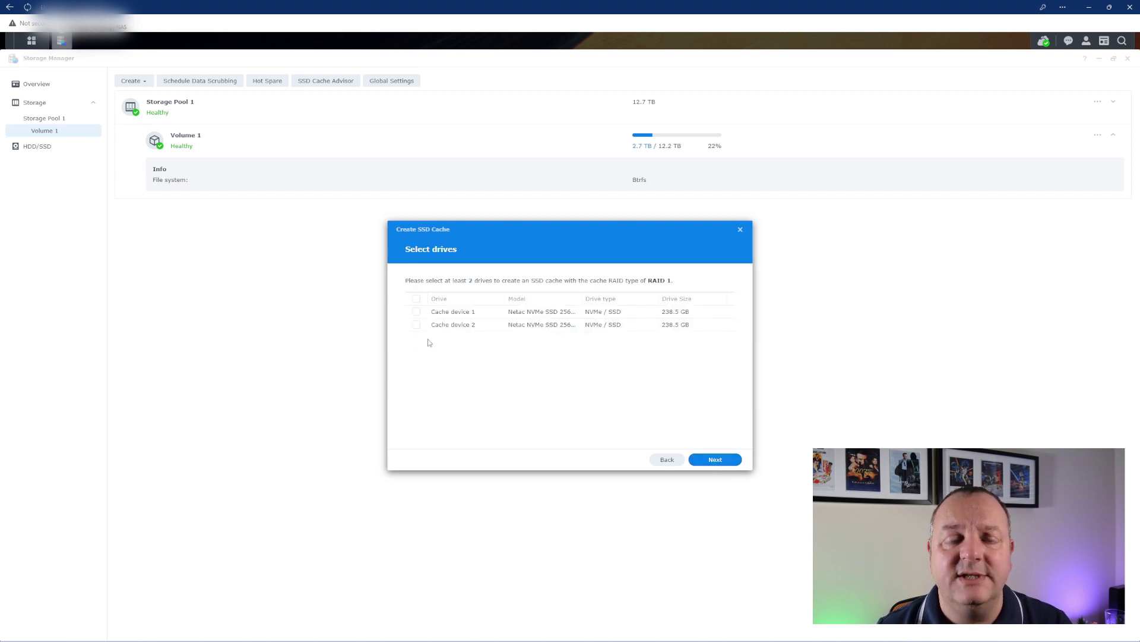
click(416, 312)
click(416, 325)
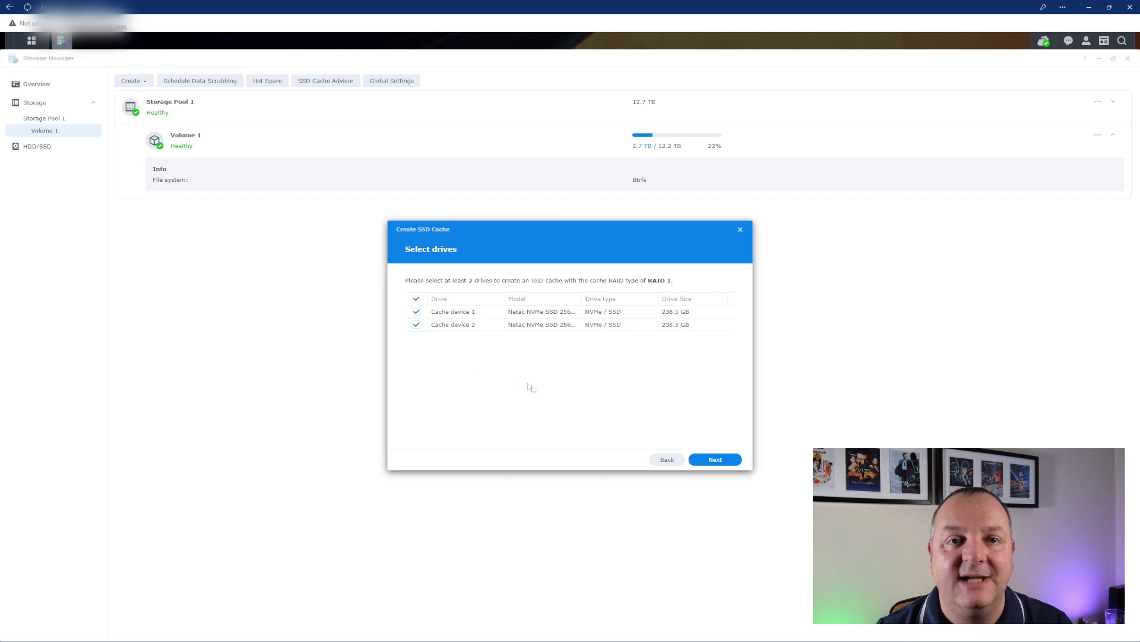
click(732, 467)
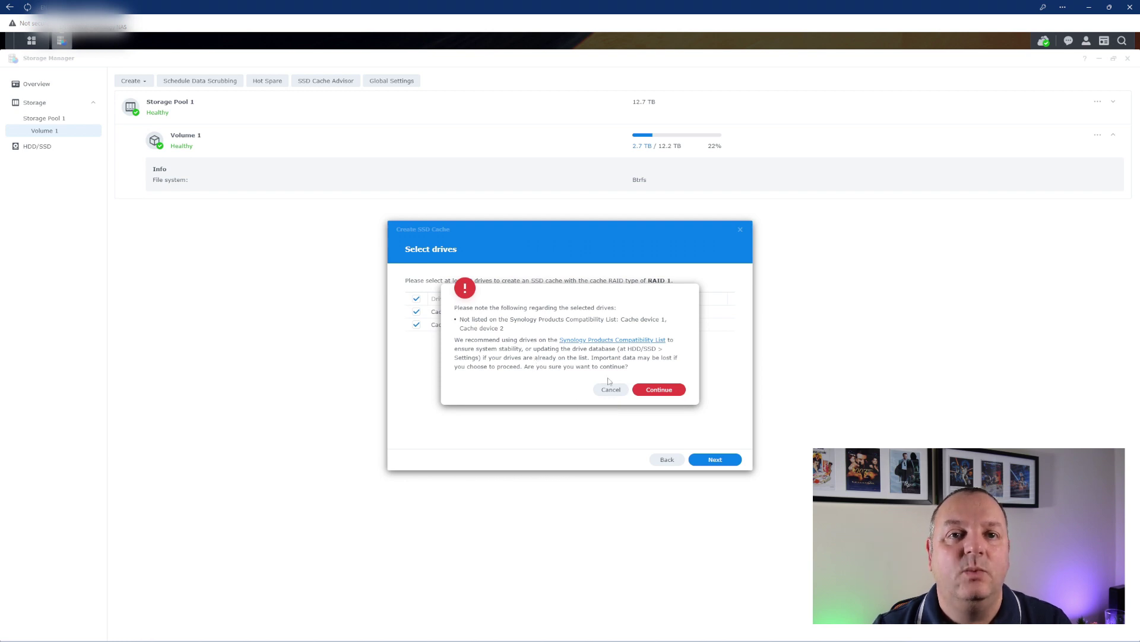
click(660, 392)
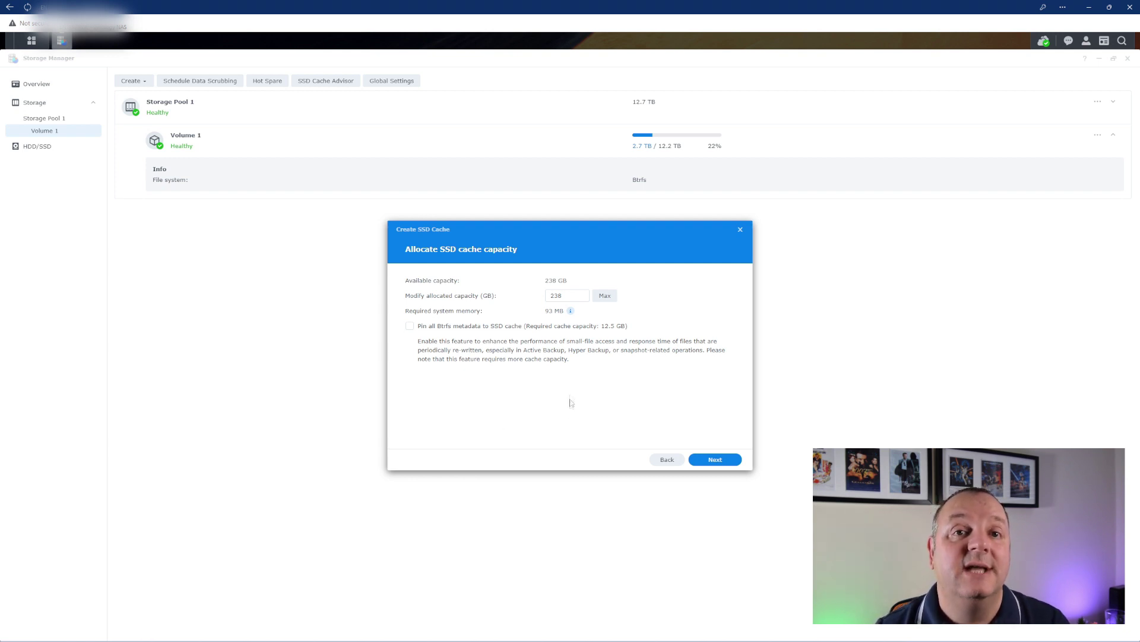
Step: Keep the 238 GB allocation, apply the settings, and confirm erasing the drives
click(711, 462)
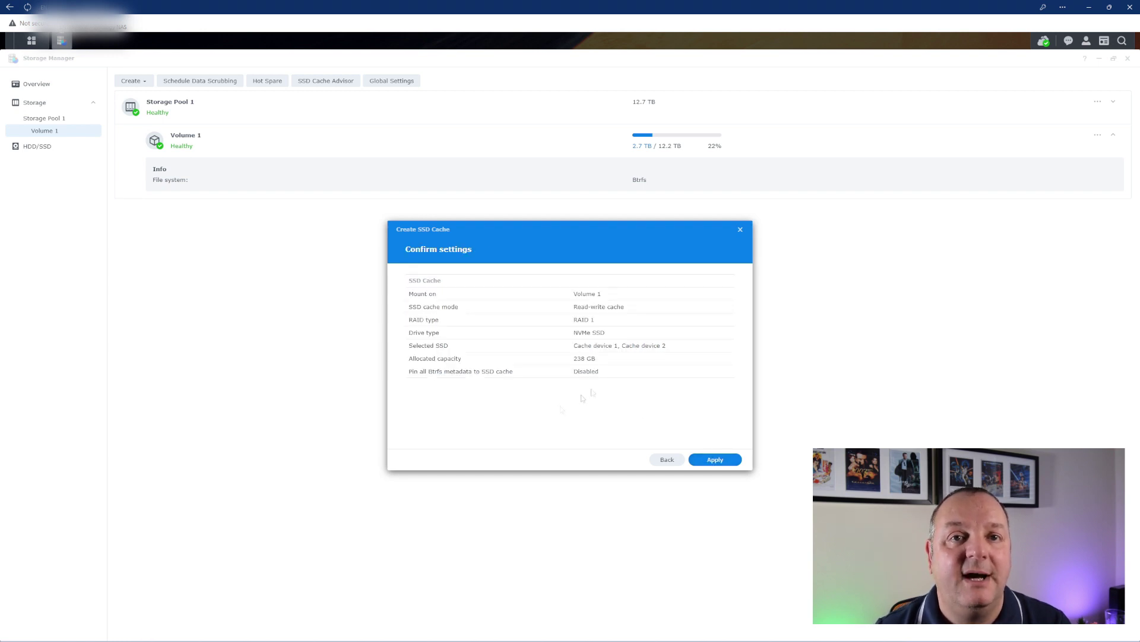
click(708, 461)
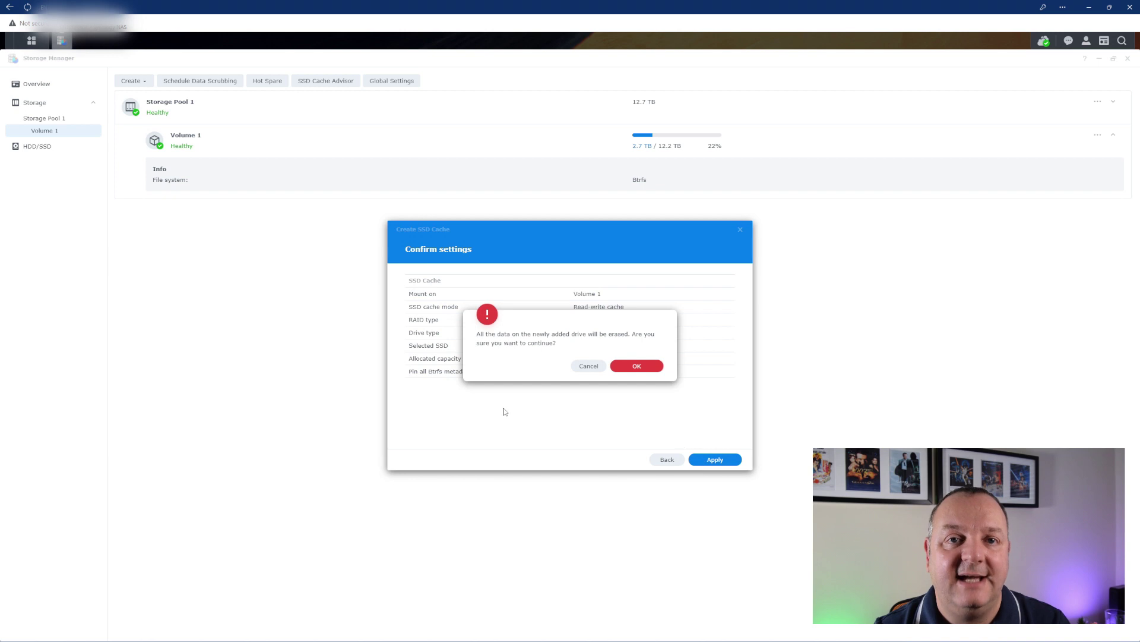
click(650, 365)
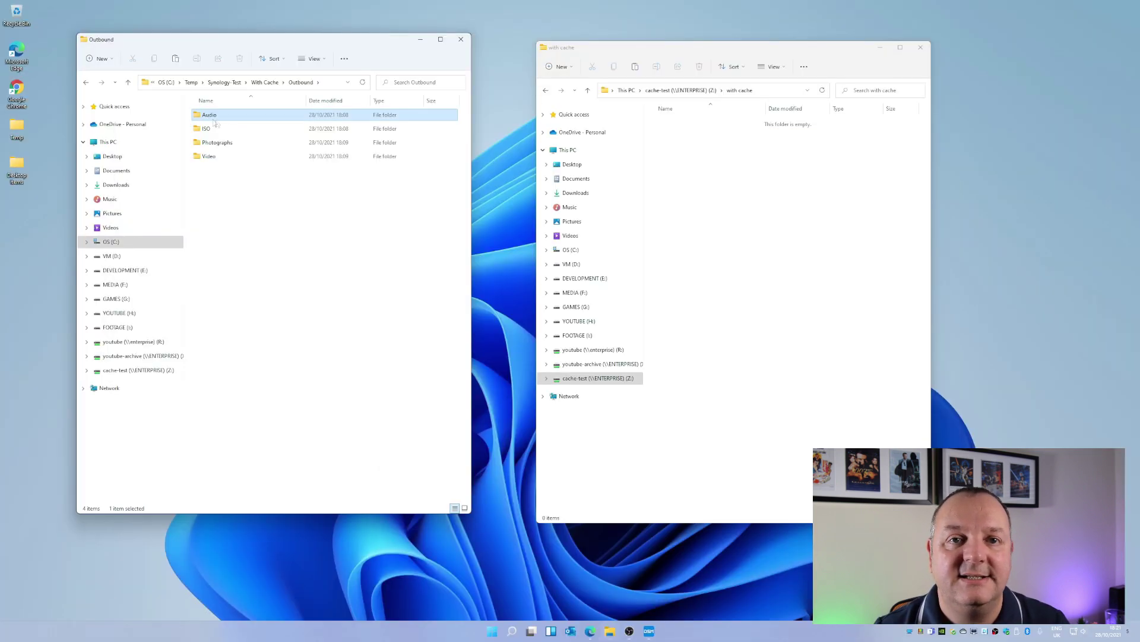
Step: Paste the Audio folder, then the ISO folder, into the with cache folder on Z:
right_click(683, 182)
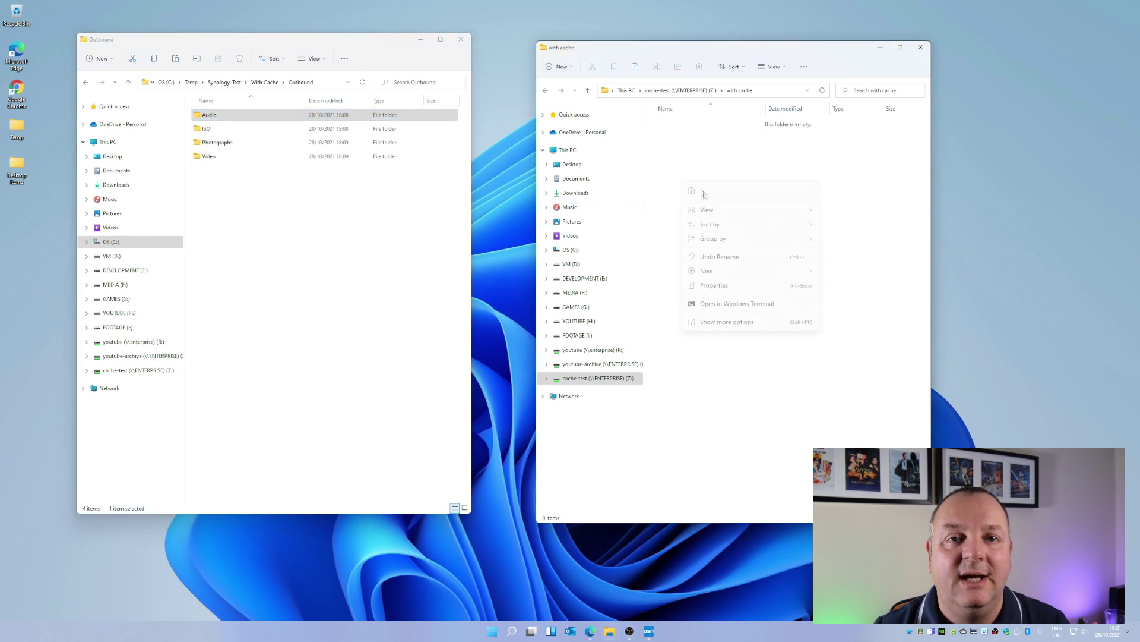
click(701, 193)
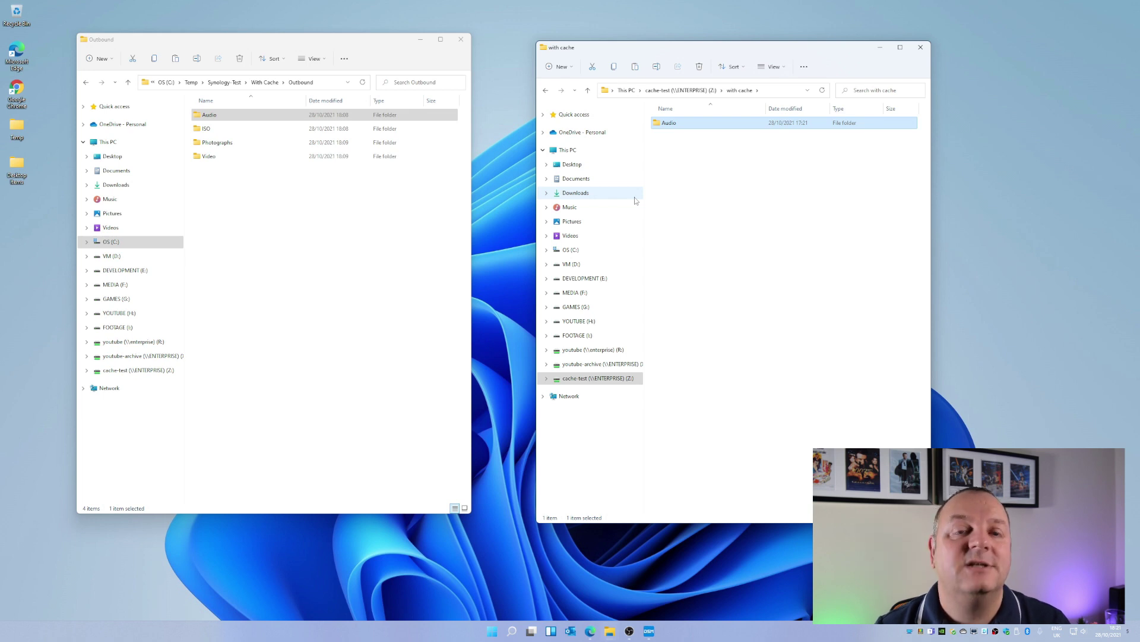
click(221, 130)
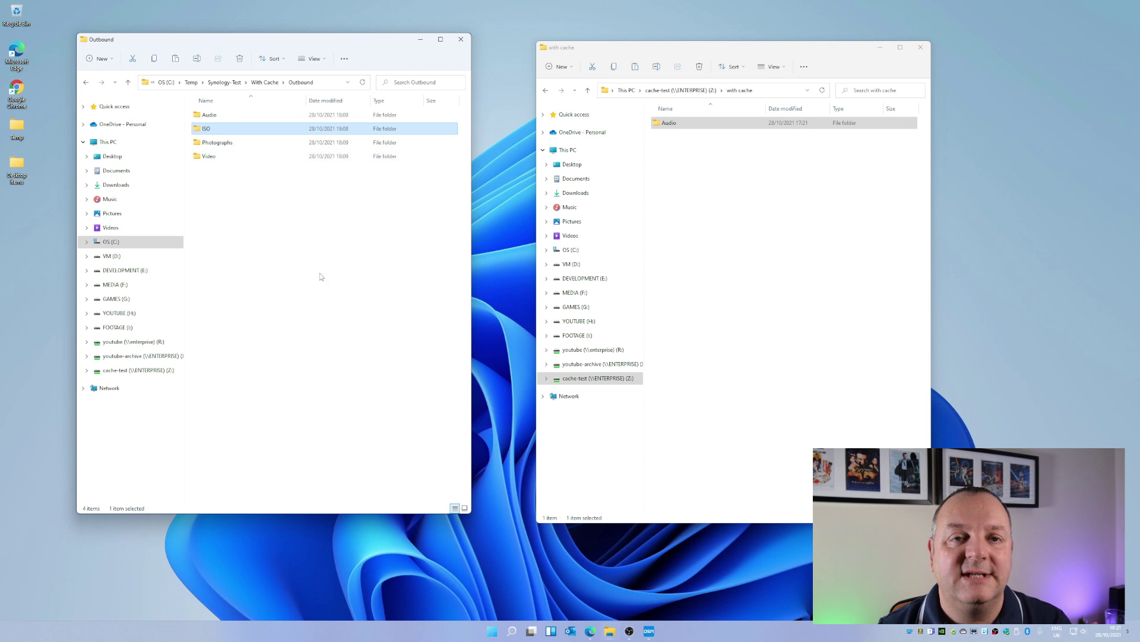
click(768, 254)
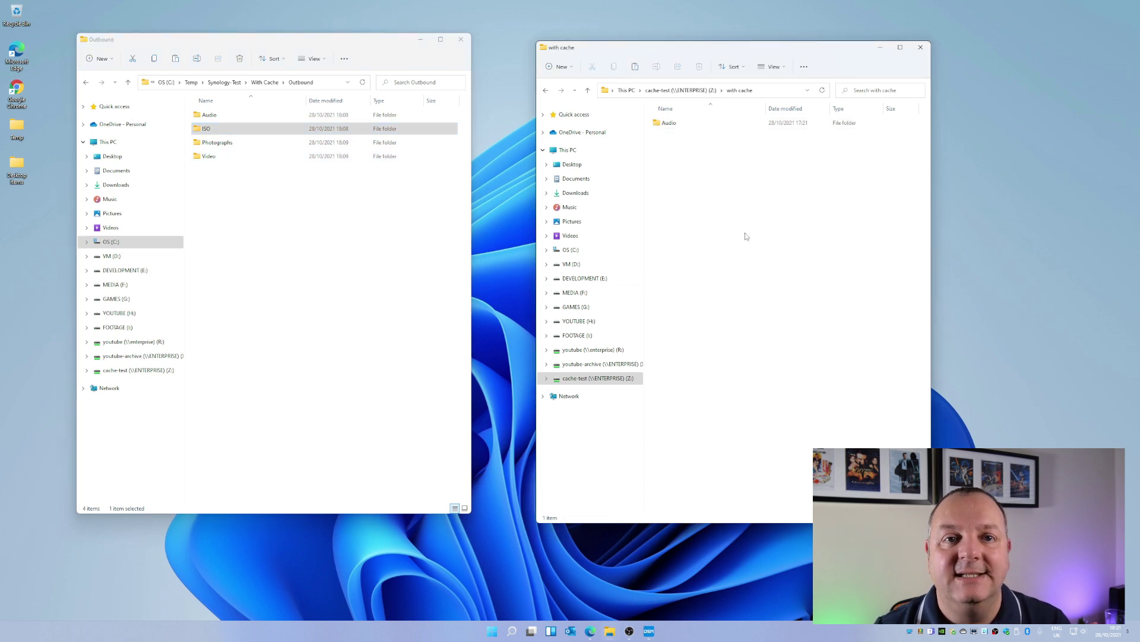
right_click(718, 212)
click(726, 221)
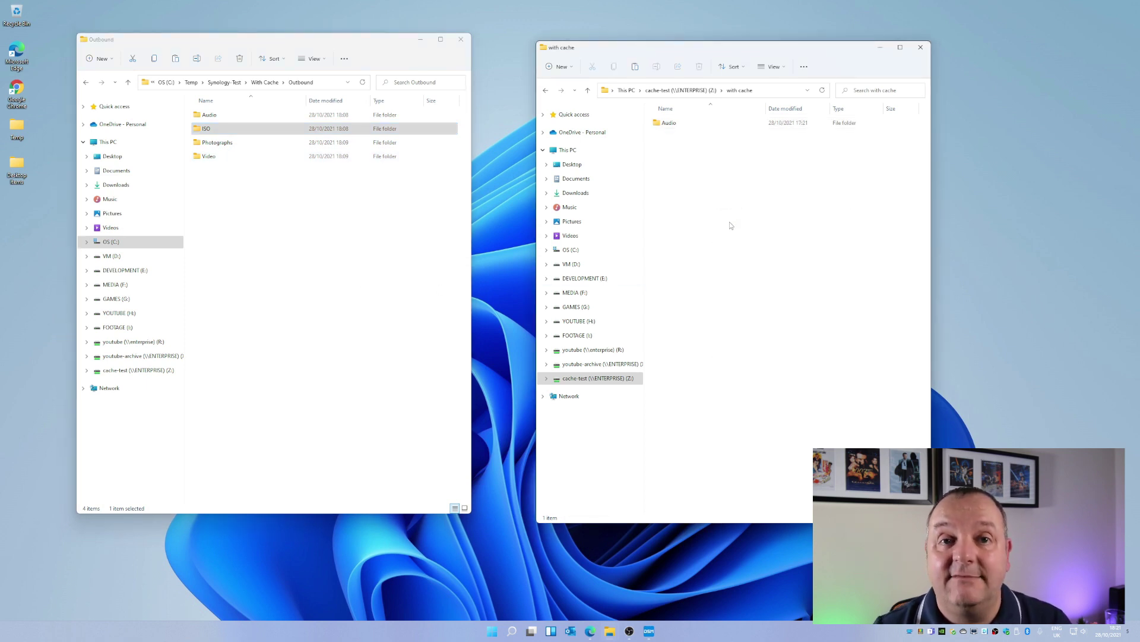